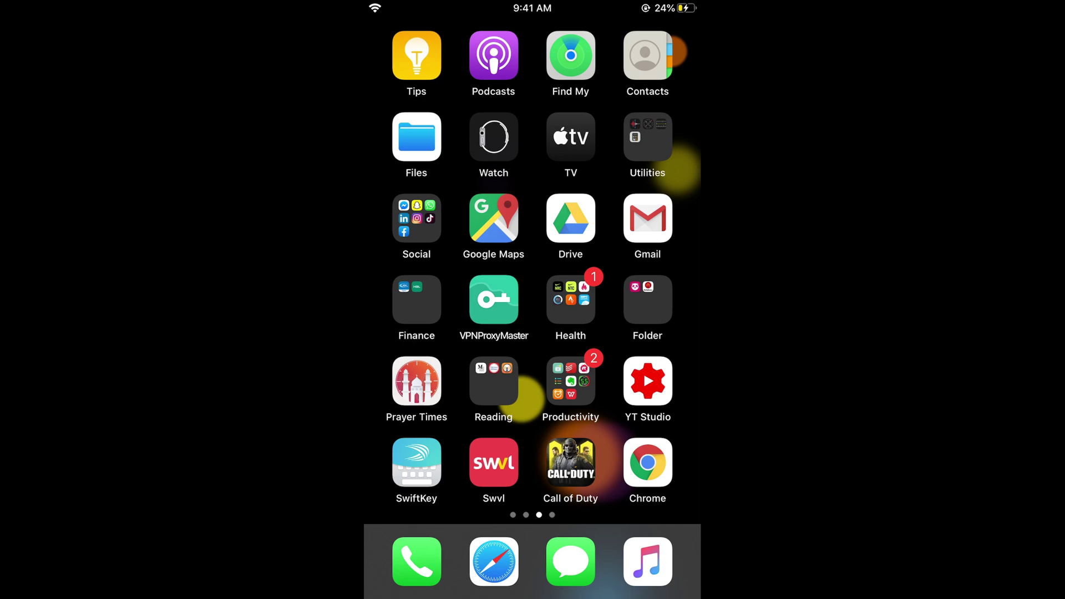
Launch Snapchat from the Social folder on the home screen
{"action": "left_click", "coordinate": [416, 219]}
{"action": "left_click", "coordinate": [530, 214]}
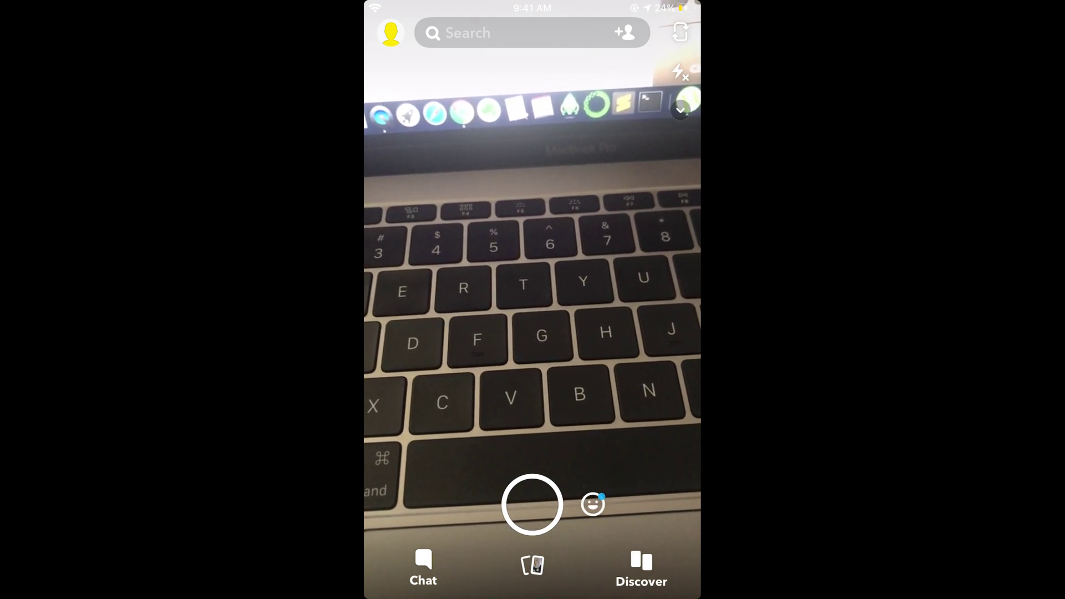
Go to Add Friends via the add-friend icon and browse the Quick Add suggestions
{"action": "left_click", "coordinate": [624, 33]}
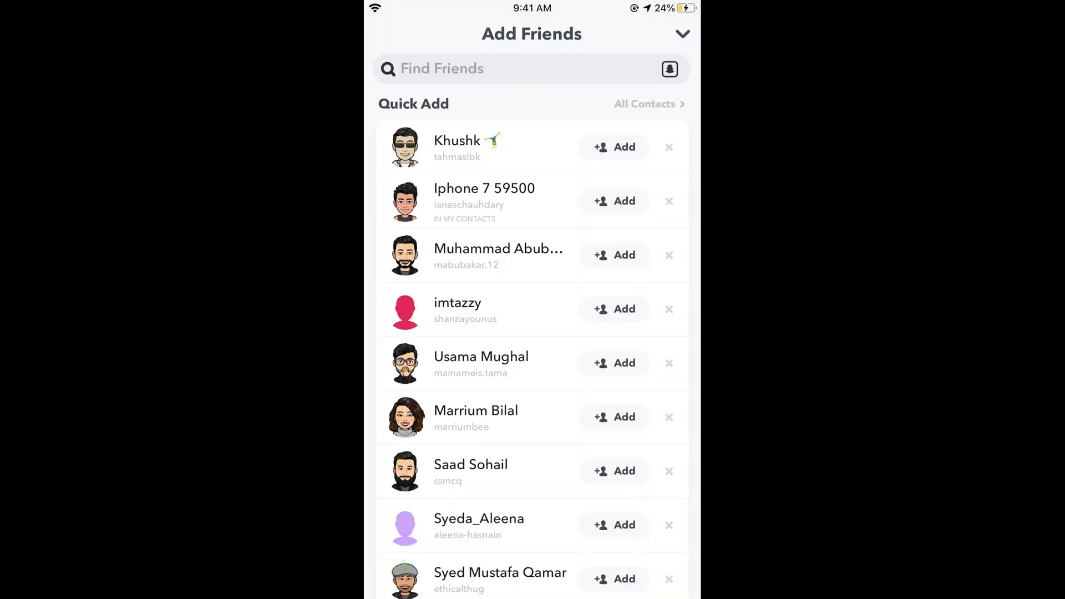
{"action": "scroll", "coordinate": [533, 357], "scroll_direction": "down", "scroll_amount": 2}
{"action": "scroll", "coordinate": [533, 358], "scroll_direction": "down", "scroll_amount": 5}
{"action": "scroll", "coordinate": [532, 358], "scroll_direction": "down", "scroll_amount": 5}
{"action": "scroll", "coordinate": [532, 358], "scroll_direction": "down", "scroll_amount": 4}
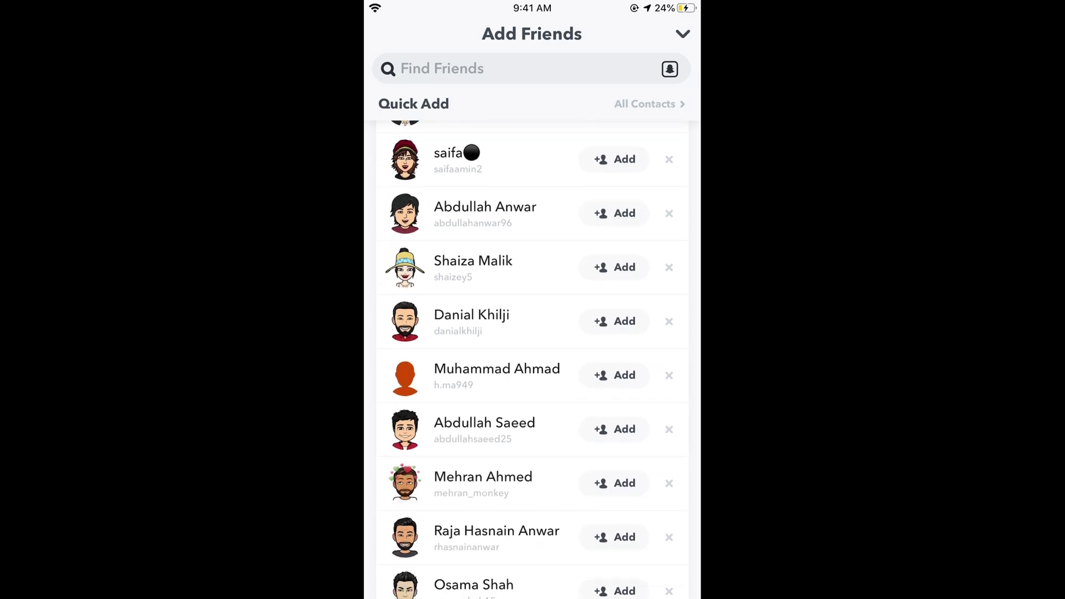
{"action": "scroll", "coordinate": [533, 358], "scroll_direction": "up", "scroll_amount": 4}
{"action": "scroll", "coordinate": [532, 358], "scroll_direction": "up", "scroll_amount": 4}
{"action": "scroll", "coordinate": [533, 358], "scroll_direction": "down", "scroll_amount": 5}
{"action": "scroll", "coordinate": [532, 358], "scroll_direction": "down", "scroll_amount": 6}
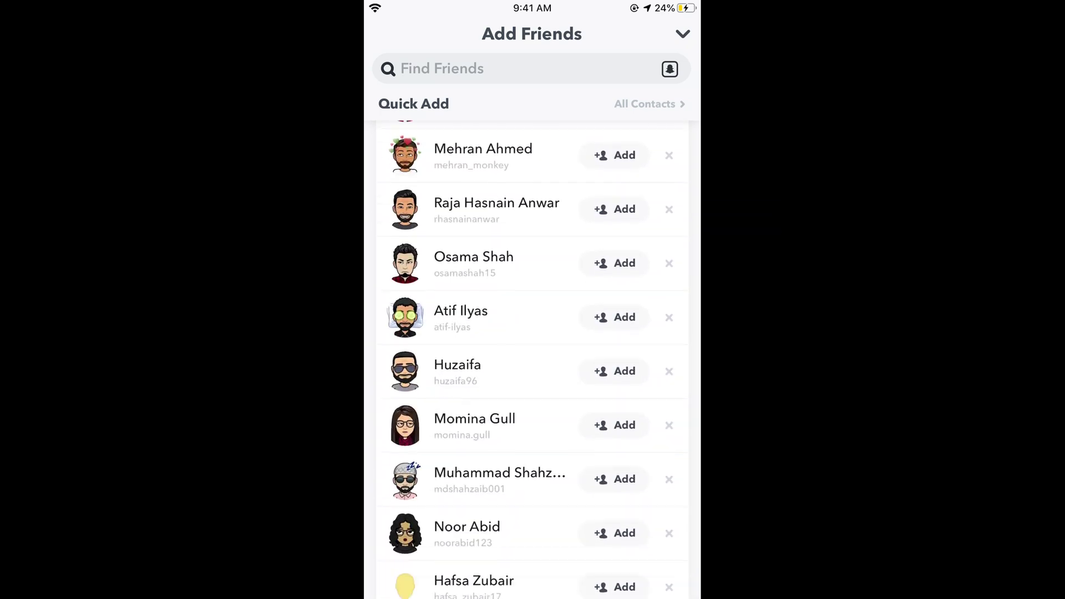
{"action": "scroll", "coordinate": [532, 359], "scroll_direction": "up", "scroll_amount": 1}
{"action": "scroll", "coordinate": [533, 358], "scroll_direction": "up", "scroll_amount": 5}
{"action": "scroll", "coordinate": [533, 358], "scroll_direction": "up", "scroll_amount": 5}
{"action": "scroll", "coordinate": [532, 358], "scroll_direction": "up", "scroll_amount": 5}
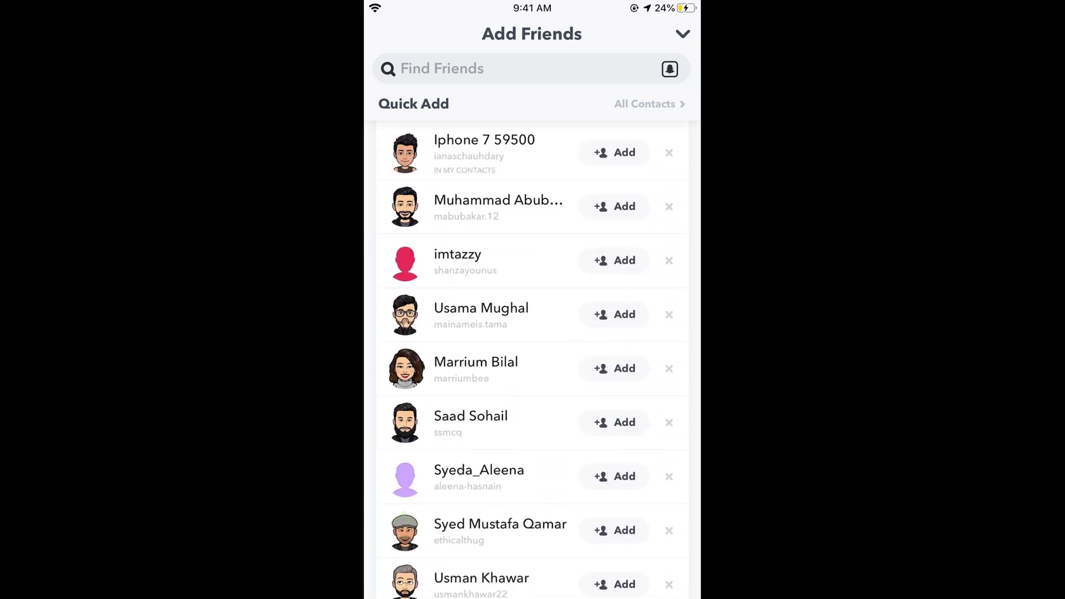
{"action": "scroll", "coordinate": [532, 359], "scroll_direction": "up", "scroll_amount": 1}
{"action": "scroll", "coordinate": [533, 358], "scroll_direction": "down", "scroll_amount": 5}
{"action": "scroll", "coordinate": [533, 357], "scroll_direction": "down", "scroll_amount": 6}
{"action": "scroll", "coordinate": [532, 359], "scroll_direction": "down", "scroll_amount": 6}
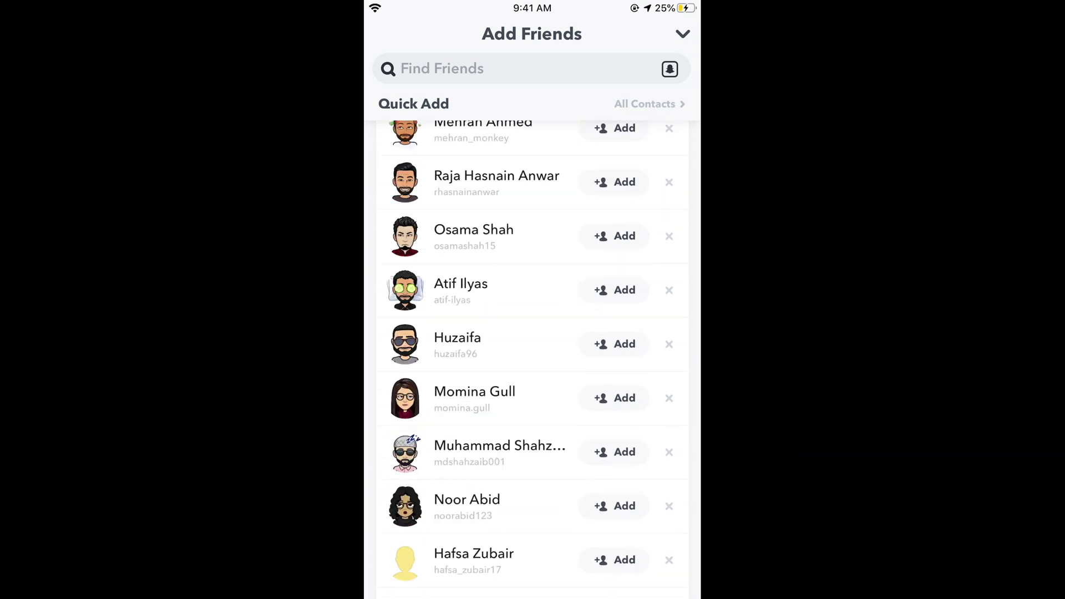
{"action": "scroll", "coordinate": [533, 358], "scroll_direction": "down", "scroll_amount": 6}
{"action": "scroll", "coordinate": [533, 358], "scroll_direction": "down", "scroll_amount": 6}
{"action": "scroll", "coordinate": [533, 358], "scroll_direction": "down", "scroll_amount": 5}
{"action": "scroll", "coordinate": [533, 358], "scroll_direction": "down", "scroll_amount": 2}
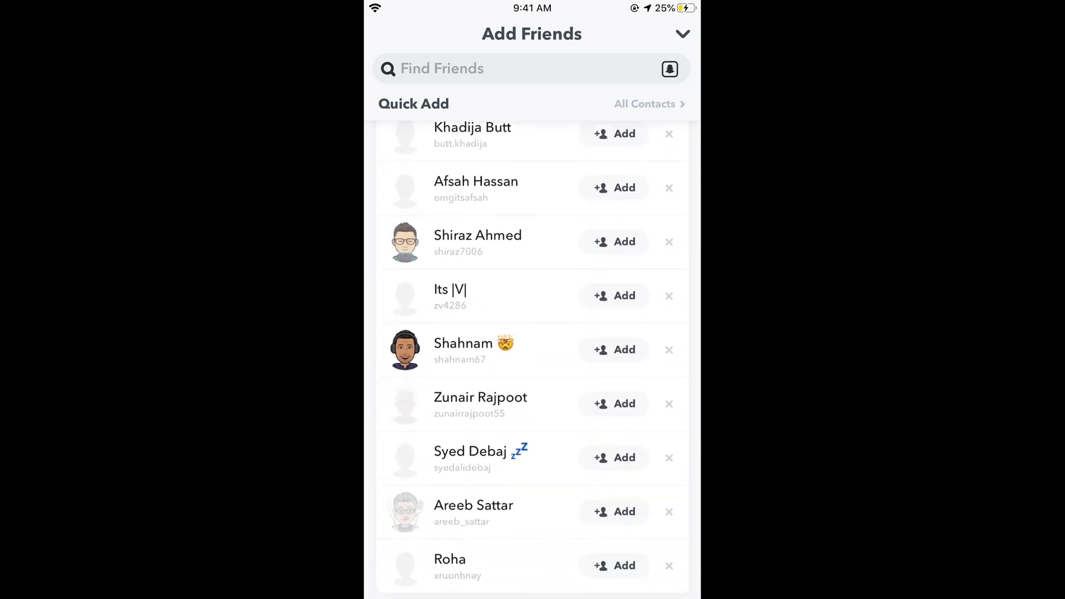
{"action": "scroll", "coordinate": [533, 358], "scroll_direction": "up", "scroll_amount": 6}
{"action": "scroll", "coordinate": [532, 358], "scroll_direction": "up", "scroll_amount": 5}
{"action": "scroll", "coordinate": [532, 358], "scroll_direction": "up", "scroll_amount": 2}
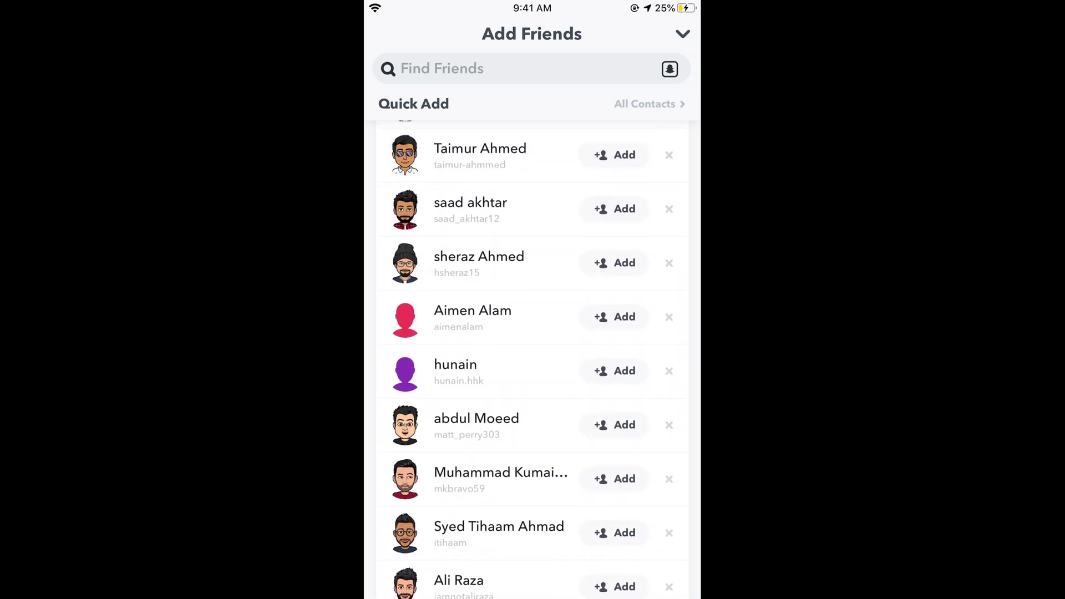